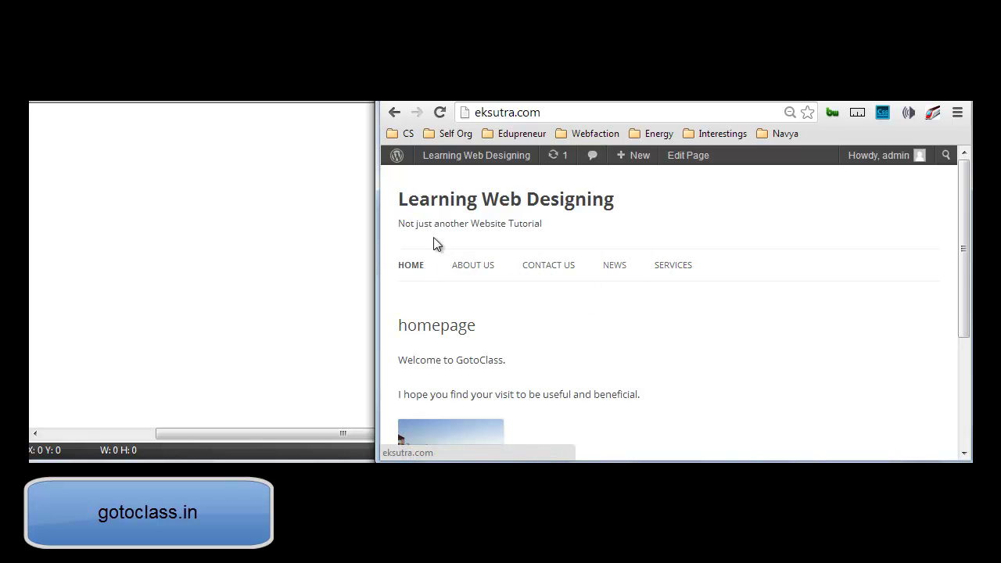
- Go from the live site to the admin area and open the Menus management page under Appearance
mouse_move(461, 155)
left_click(440, 196)
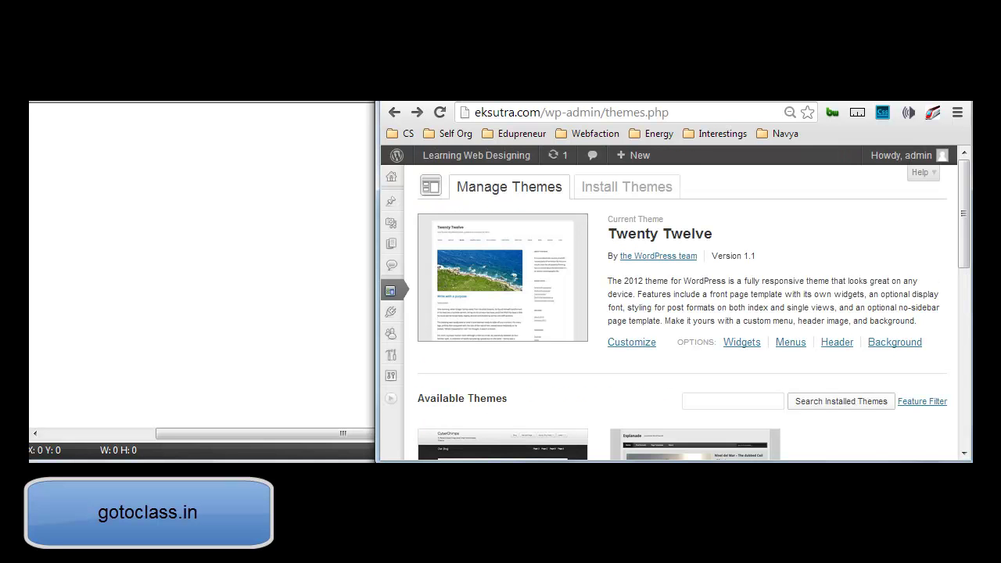
mouse_move(391, 288)
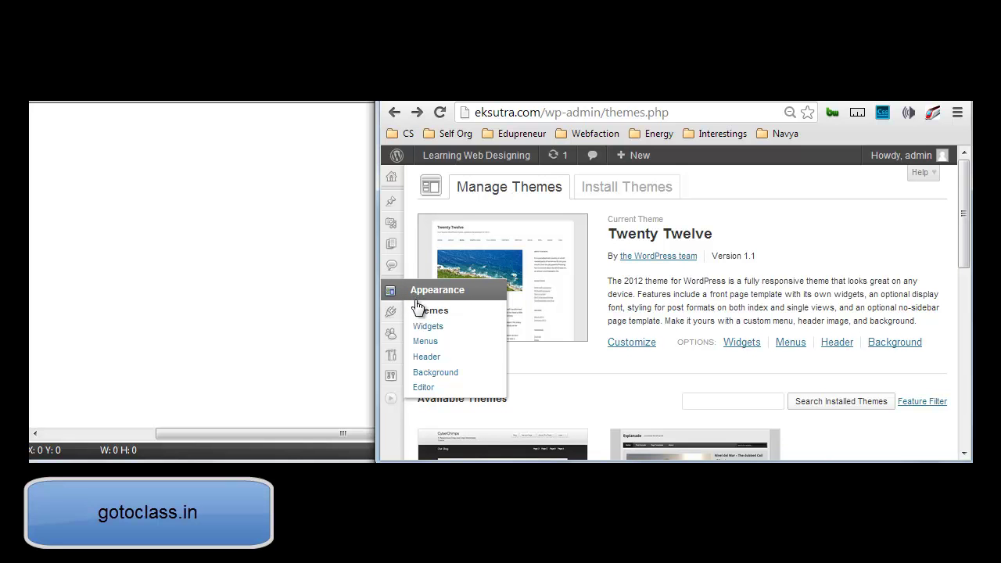
left_click(425, 342)
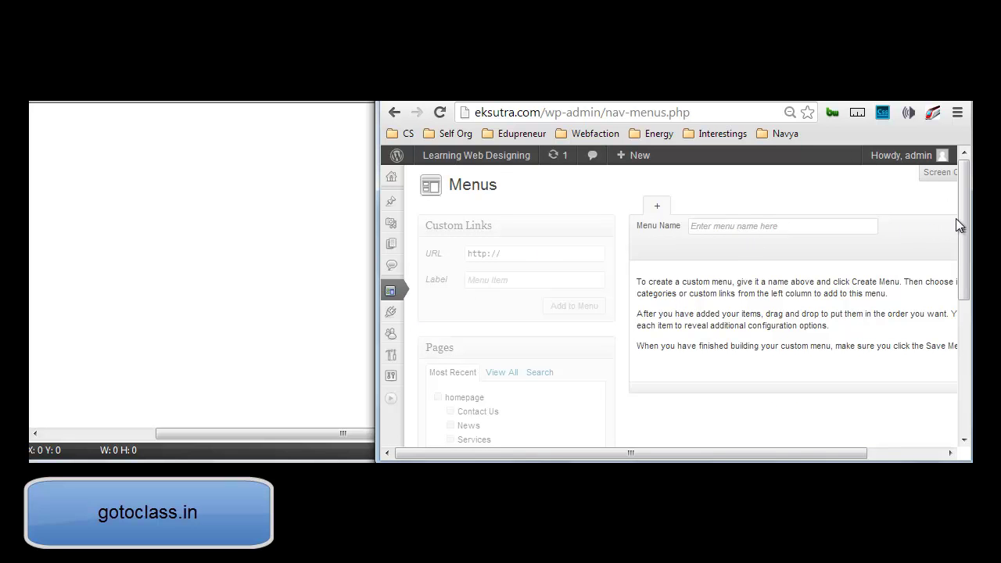
key("ctrl+minus")
key("ctrl+minus")
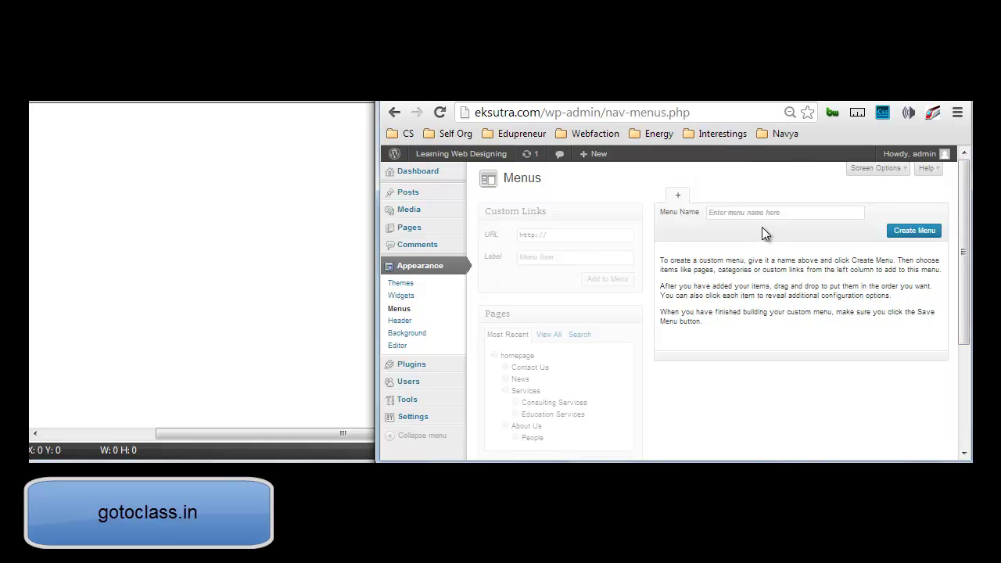
- Create a custom navigation menu named myMenu
left_click(737, 212)
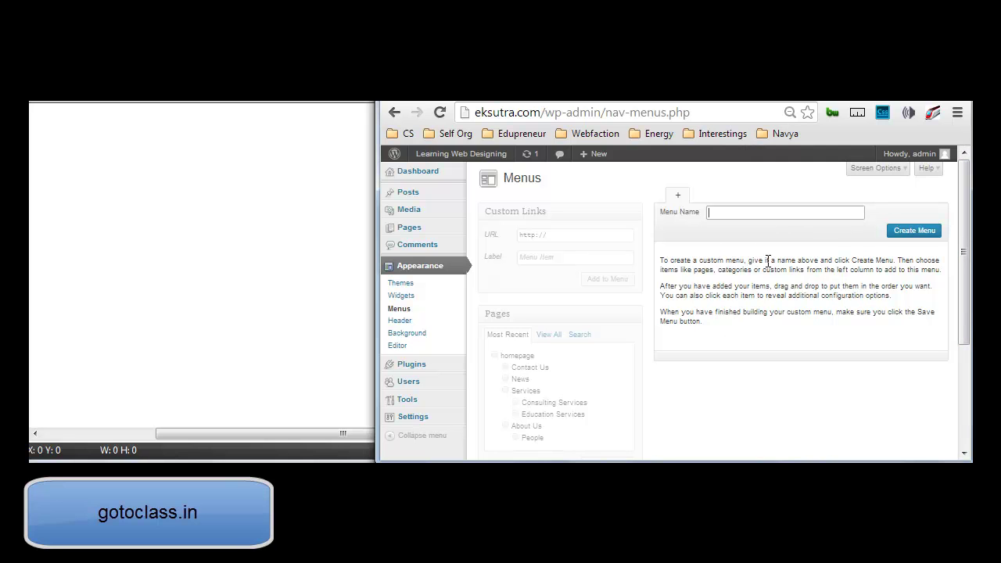
type("myMenu")
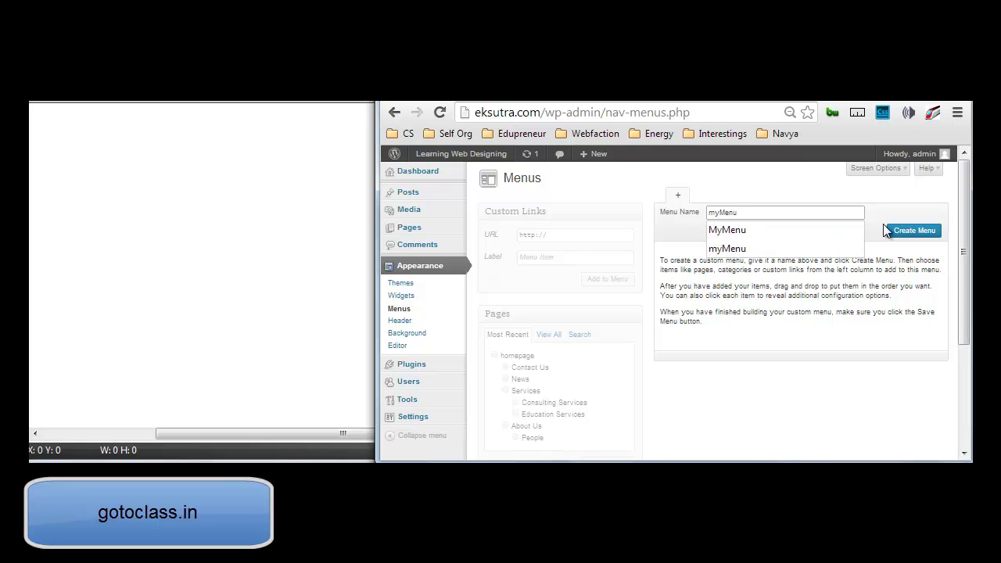
left_click(901, 234)
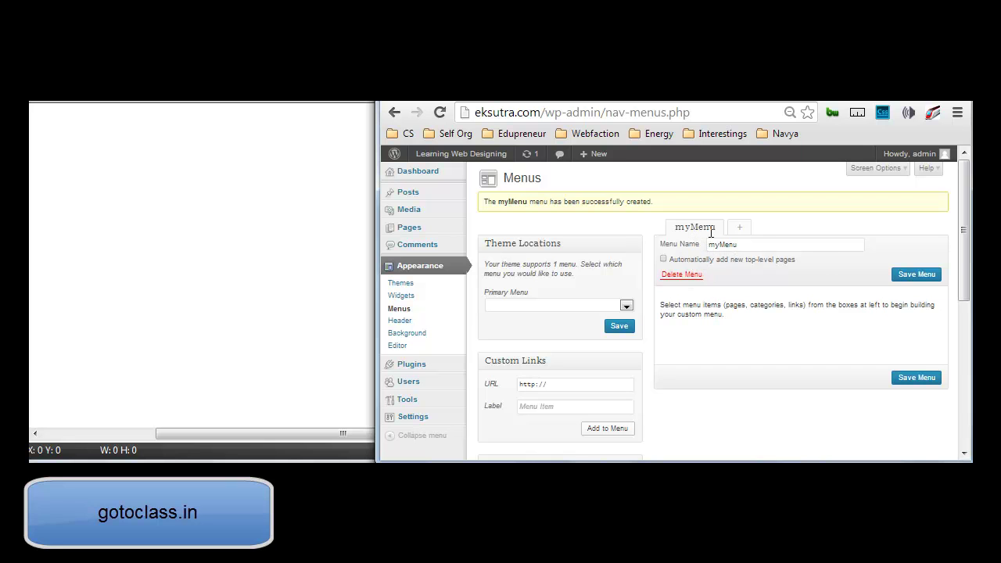
left_click(735, 233)
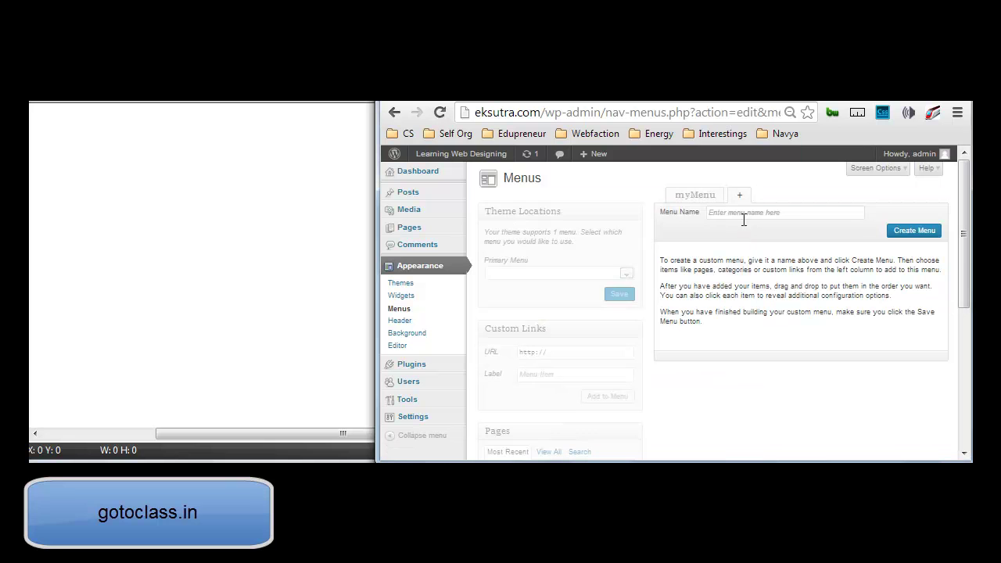
left_click(749, 214)
type("myMenu3")
key("BackSpace")
type("2")
key("BackSpace")
key("BackSpace")
key("BackSpace")
key("BackSpace")
key("BackSpace")
key("BackSpace")
key("BackSpace")
left_click(729, 249)
left_click(683, 197)
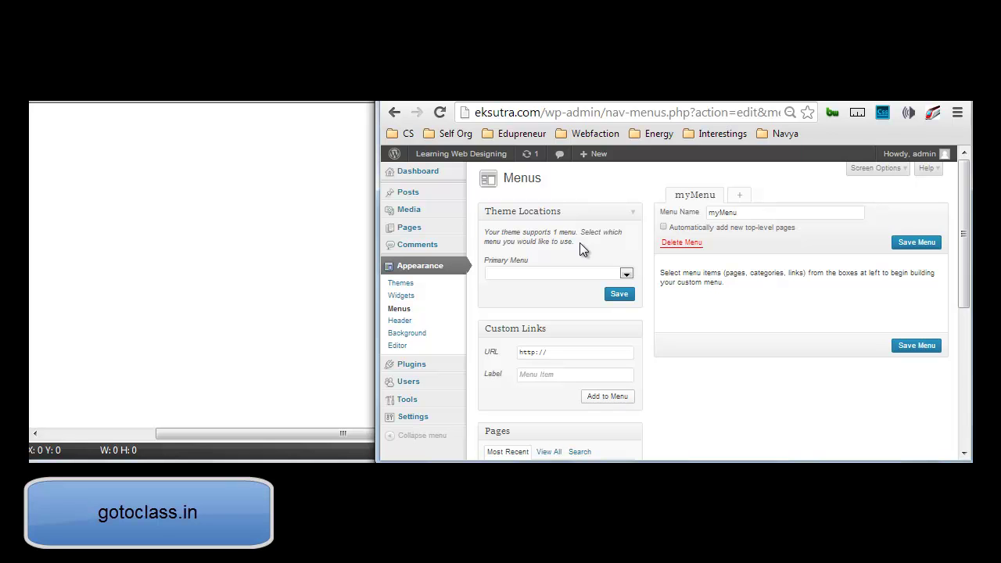
- Choose myMenu as the theme's primary menu
left_click(629, 274)
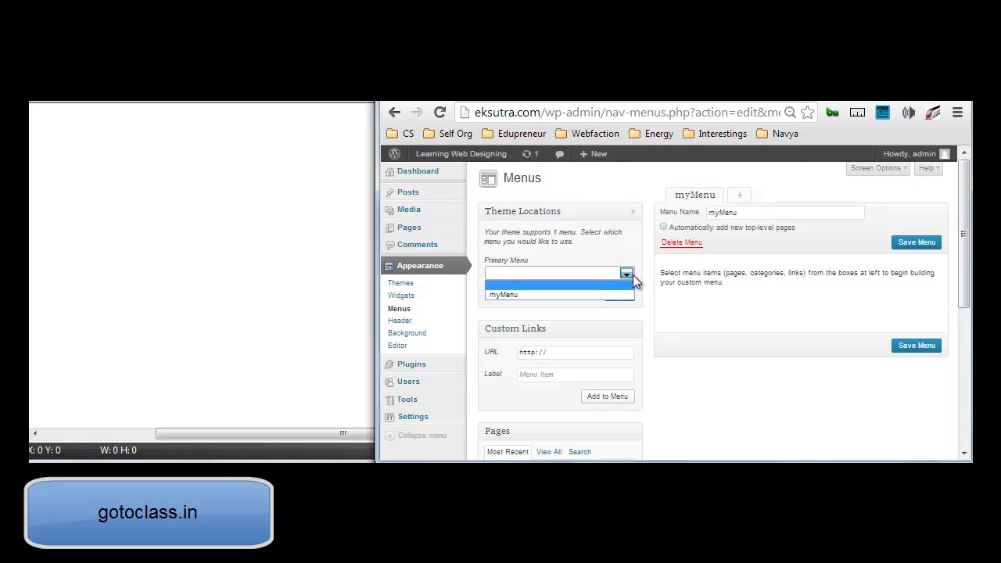
left_click(597, 297)
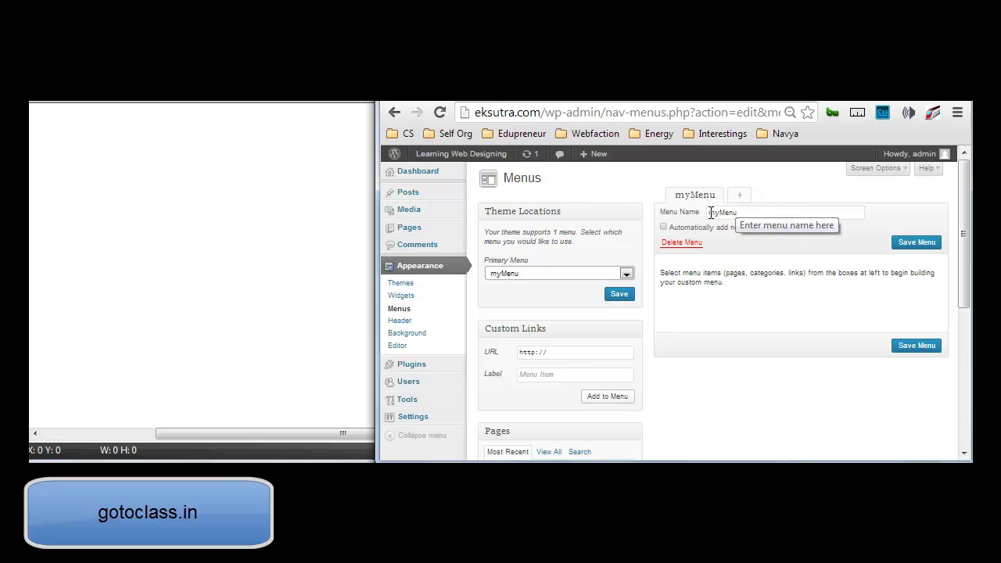
left_click(741, 212)
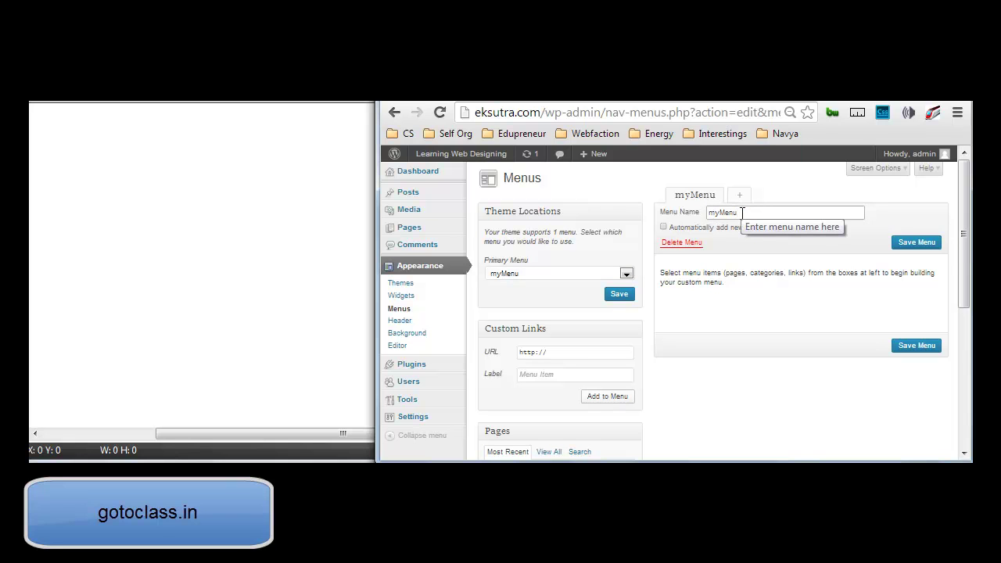
left_click_drag(965, 238, 965, 307)
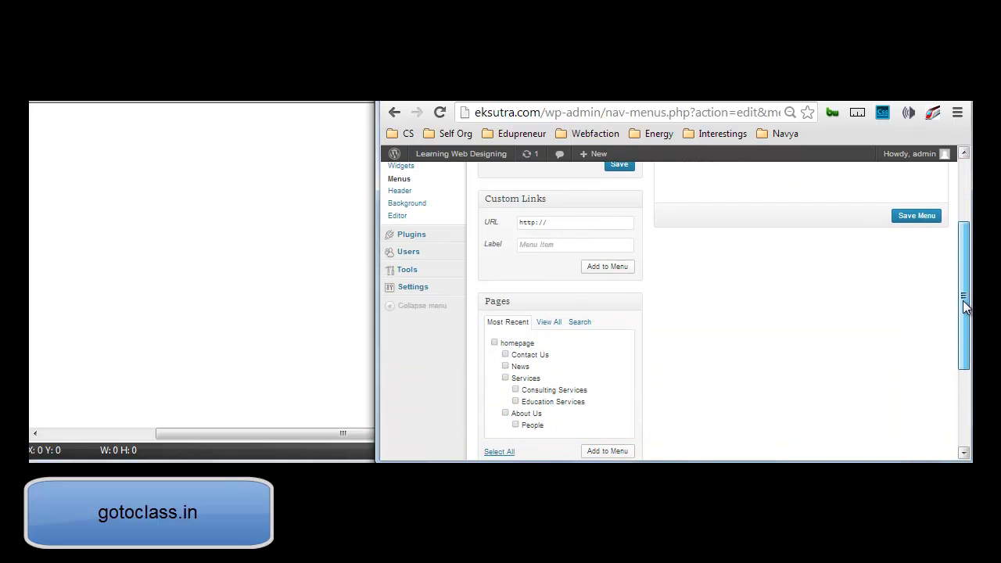
left_click(560, 219)
type("swaksham.com")
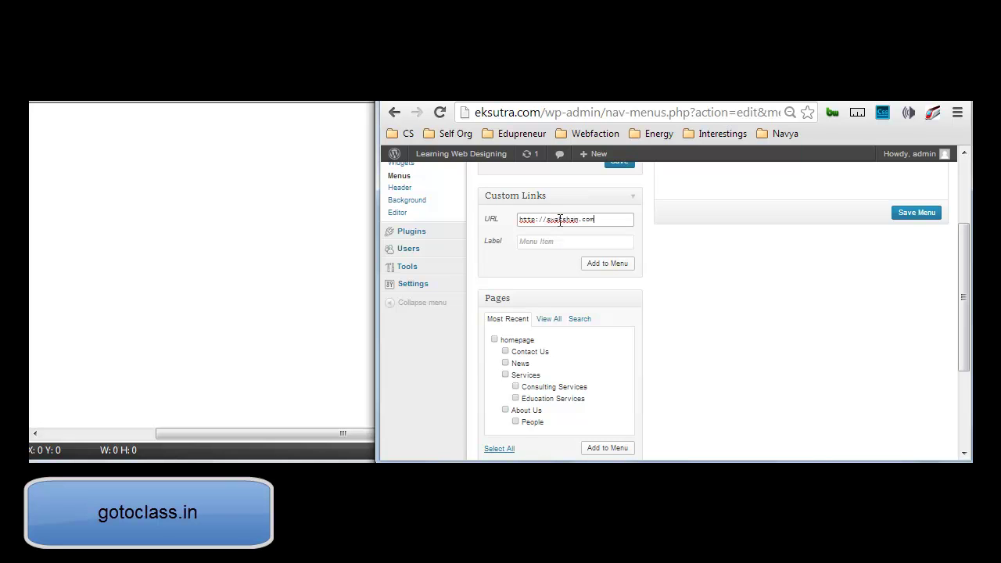
left_click(564, 241)
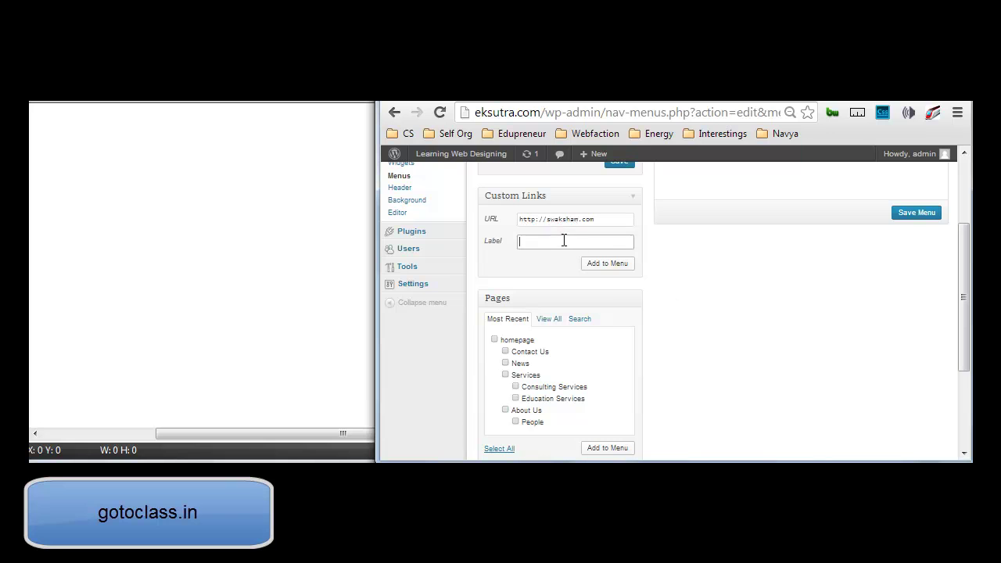
type("Partner")
left_click(621, 265)
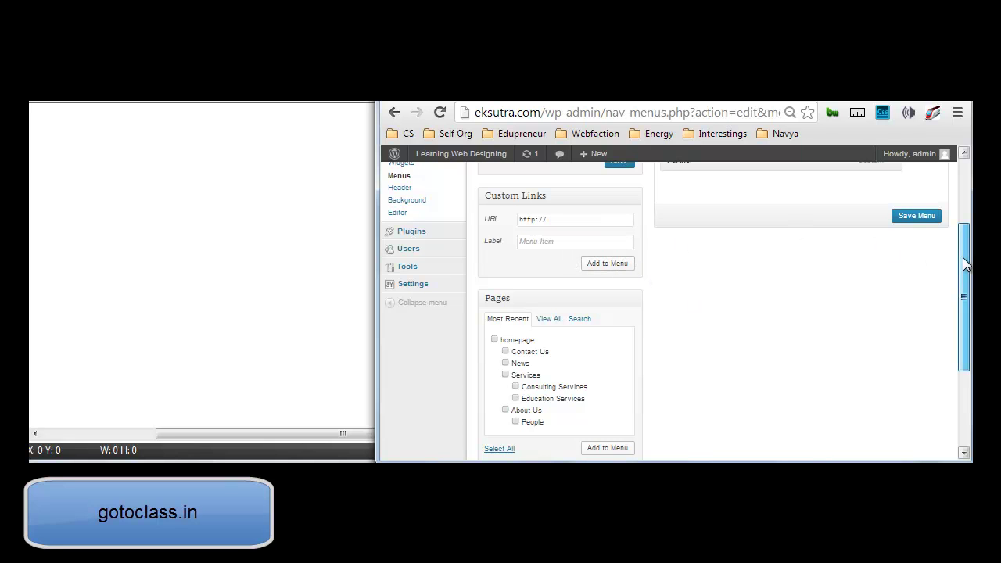
scroll(964, 266, "up", 1)
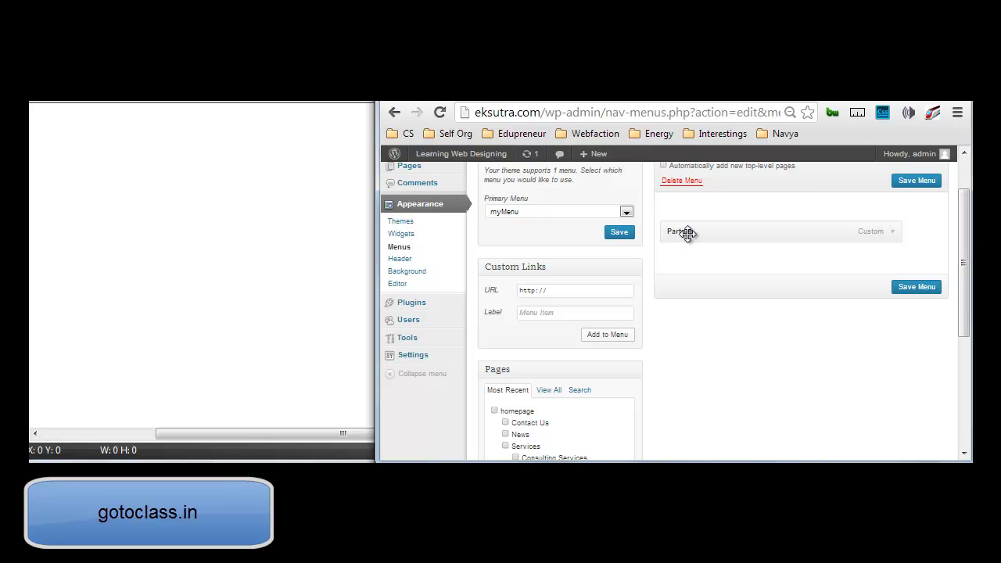
- Add all the listed pages, from homepage through People, to myMenu
scroll(954, 247, "down", 3)
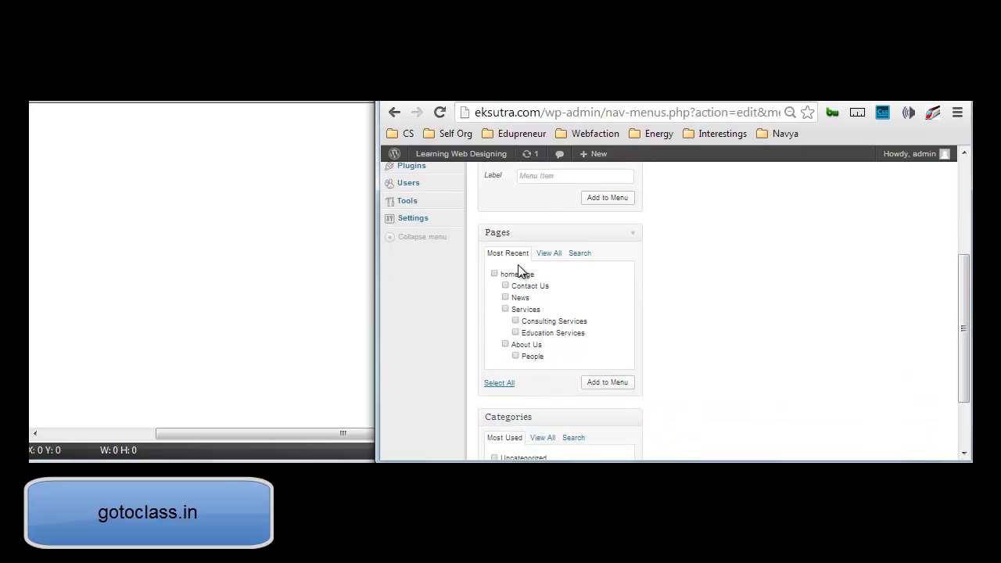
left_click(493, 274)
left_click(505, 286)
left_click(505, 297)
left_click(515, 356)
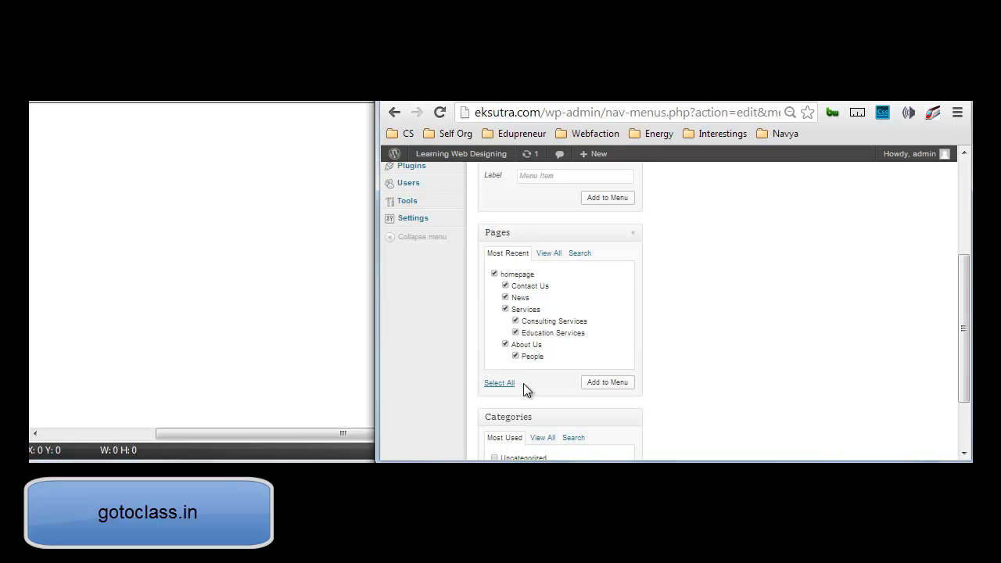
left_click(607, 390)
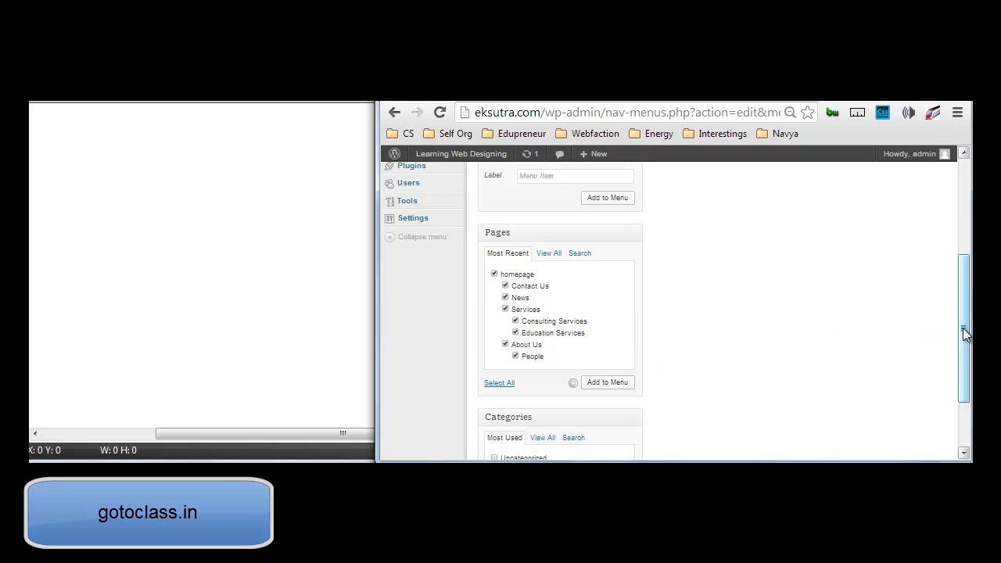
left_click_drag(964, 330, 961, 286)
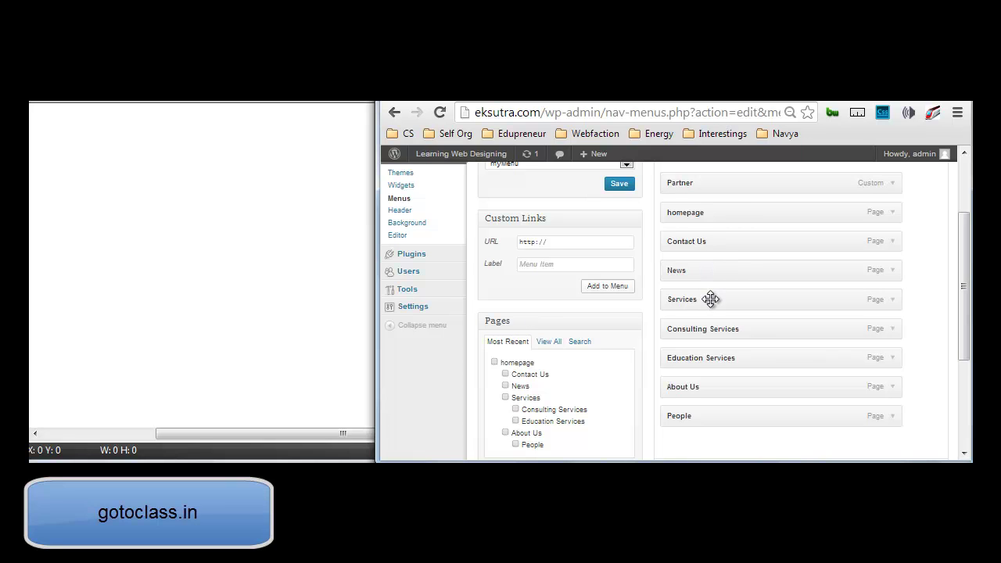
- Nest Consulting Services and Education Services under Services and People under About Us, and move Partner to the end of the menu
left_click_drag(726, 327, 787, 409)
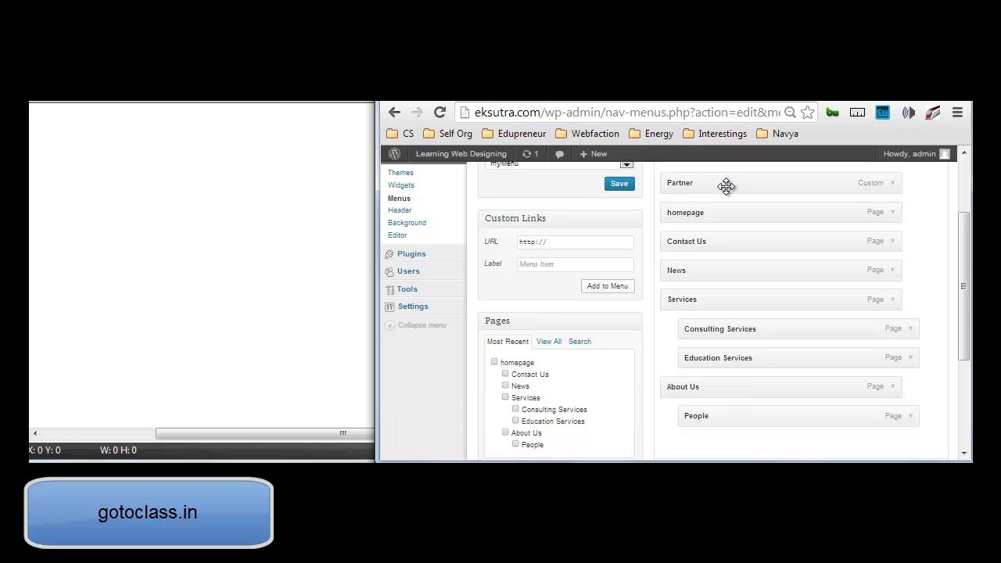
left_click_drag(726, 185, 729, 302)
left_click_drag(966, 331, 971, 237)
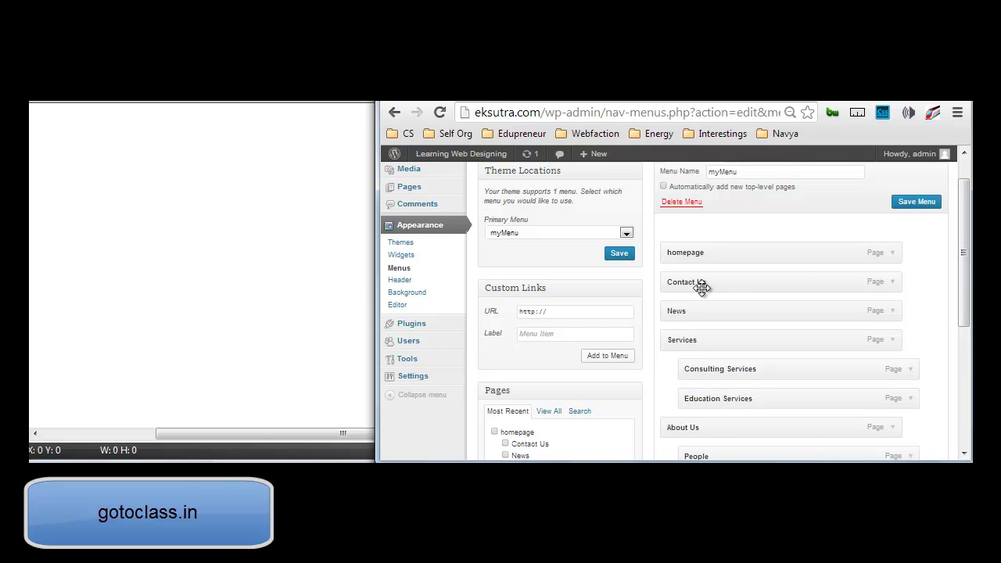
- Reorder the top-level menu items to homepage, About Us, Services, News, Partner, Contact Us
left_click_drag(695, 283, 697, 347)
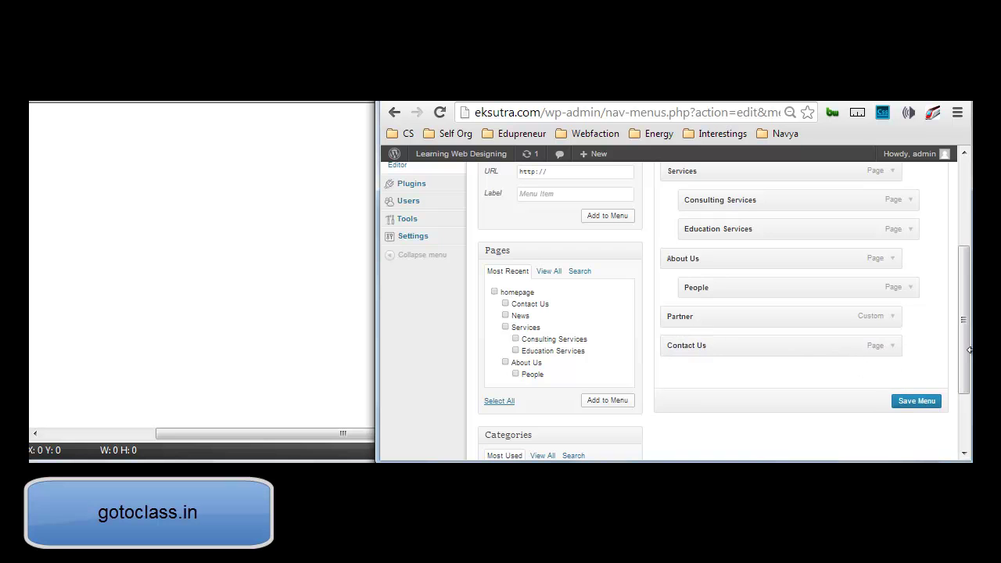
left_click_drag(967, 355, 968, 298)
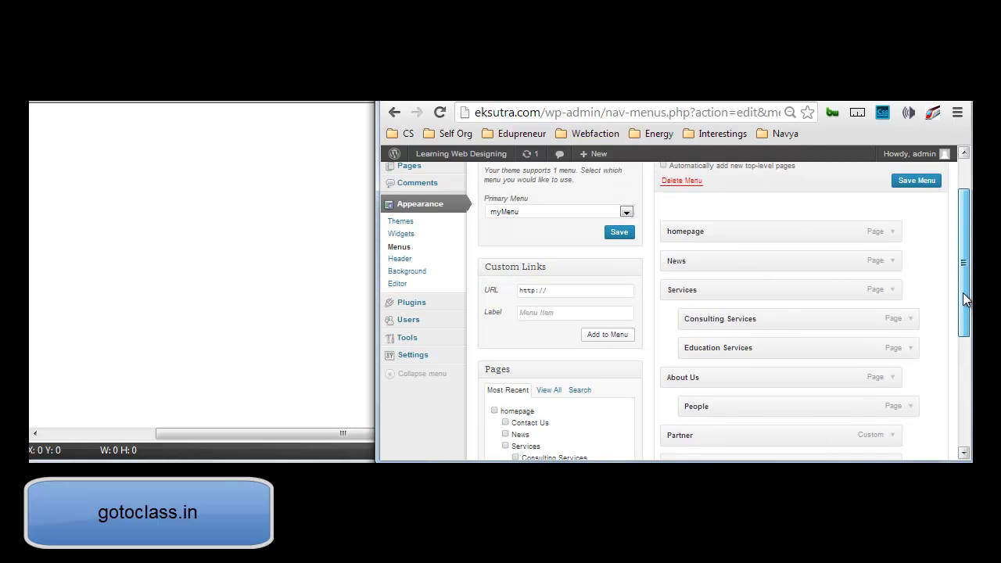
mouse_move(766, 258)
left_mouse_down()
mouse_move(797, 373)
mouse_move(768, 431)
mouse_move(758, 239)
mouse_move(755, 262)
left_mouse_up()
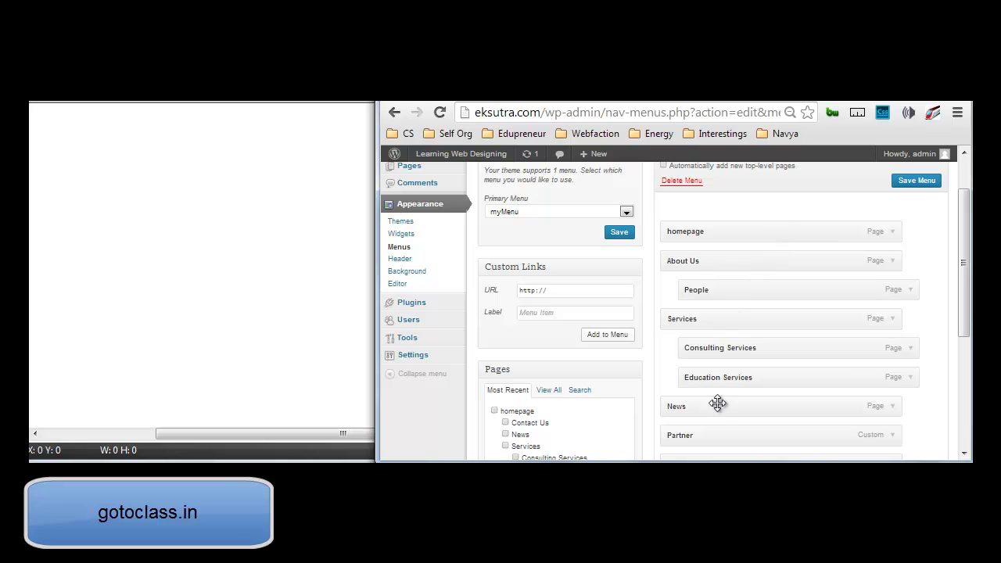
left_click_drag(965, 309, 965, 342)
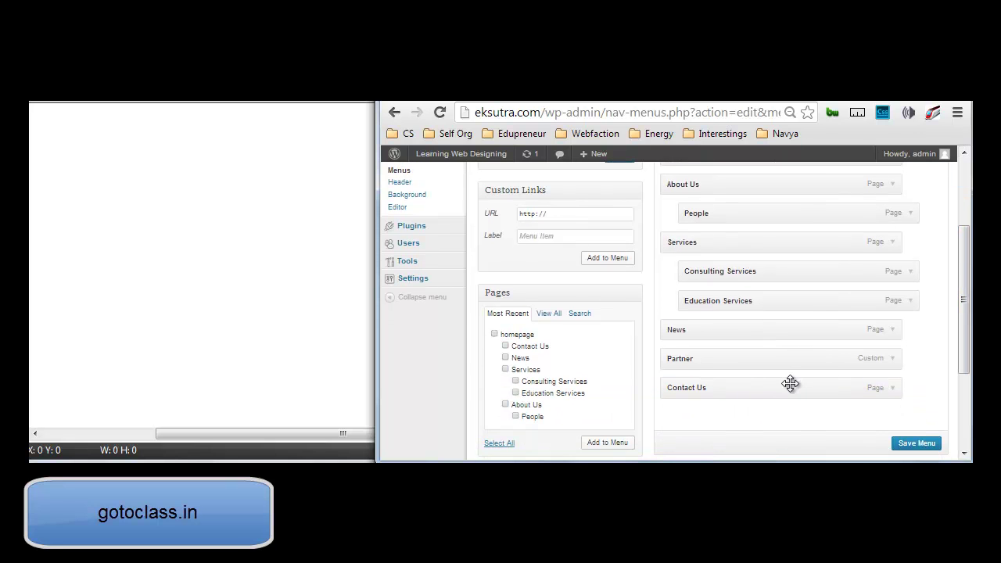
left_click_drag(964, 342, 961, 403)
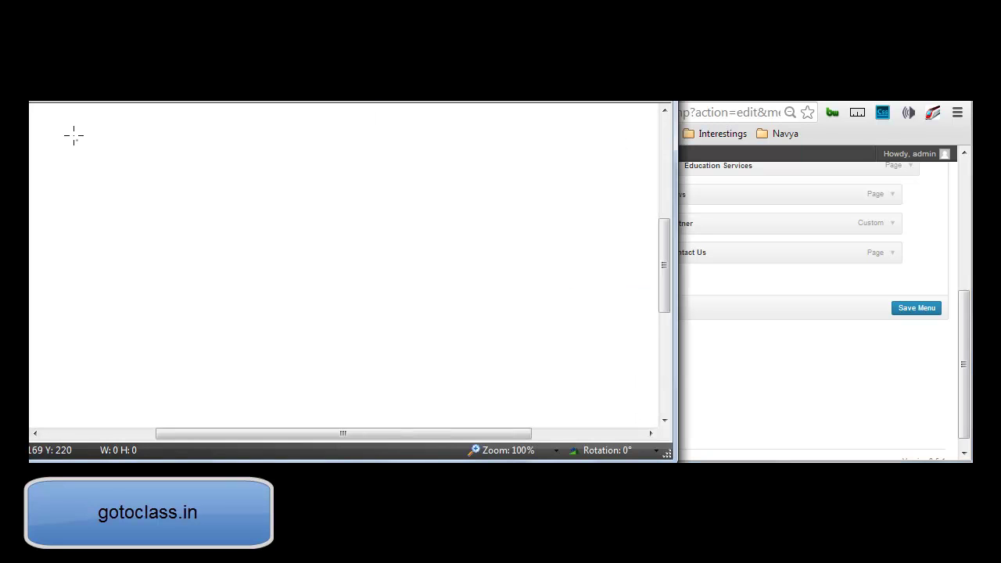
- Handwrite the menu plan in the drawing app: Home, About with People, Services with Education and Consulting, News, Contact and Partner
mouse_move(82, 135)
left_mouse_down()
mouse_move(98, 145)
mouse_move(187, 139)
mouse_move(175, 164)
mouse_move(191, 165)
left_mouse_up()
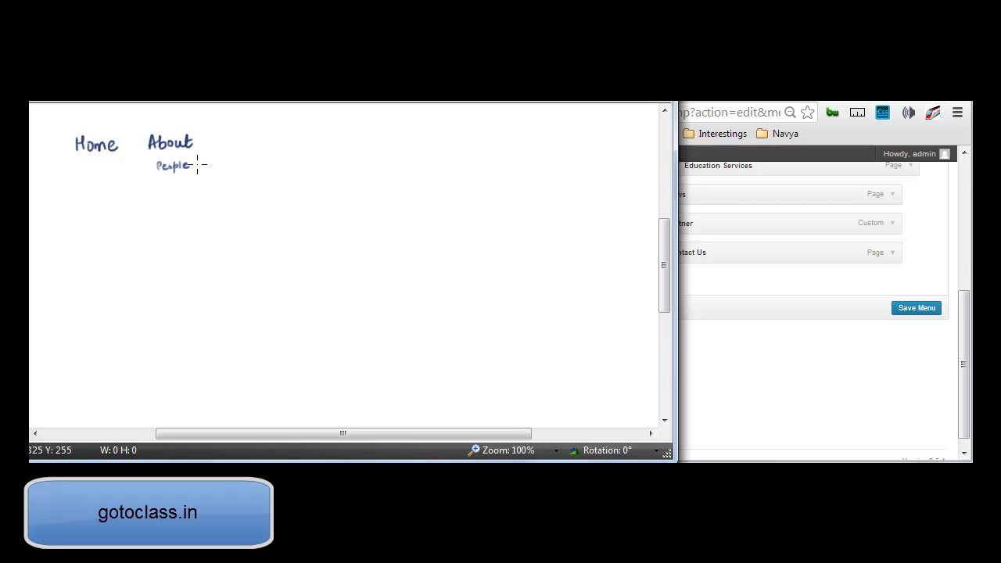
mouse_move(243, 133)
left_mouse_down()
mouse_move(299, 135)
mouse_move(262, 160)
mouse_move(303, 157)
mouse_move(269, 179)
mouse_move(326, 175)
mouse_move(320, 163)
left_mouse_up()
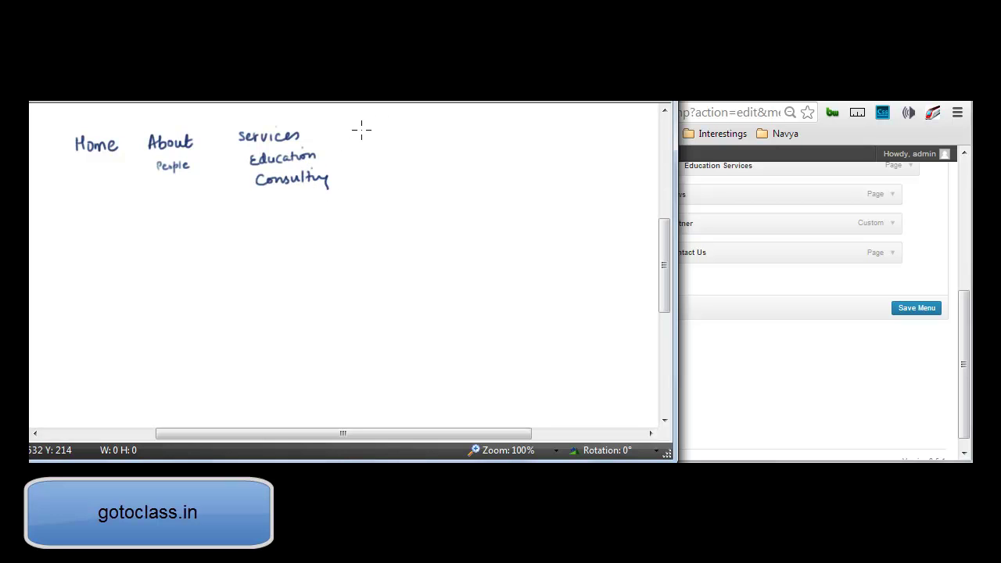
mouse_move(370, 128)
left_mouse_down()
mouse_move(390, 126)
mouse_move(396, 138)
mouse_move(604, 123)
left_mouse_up()
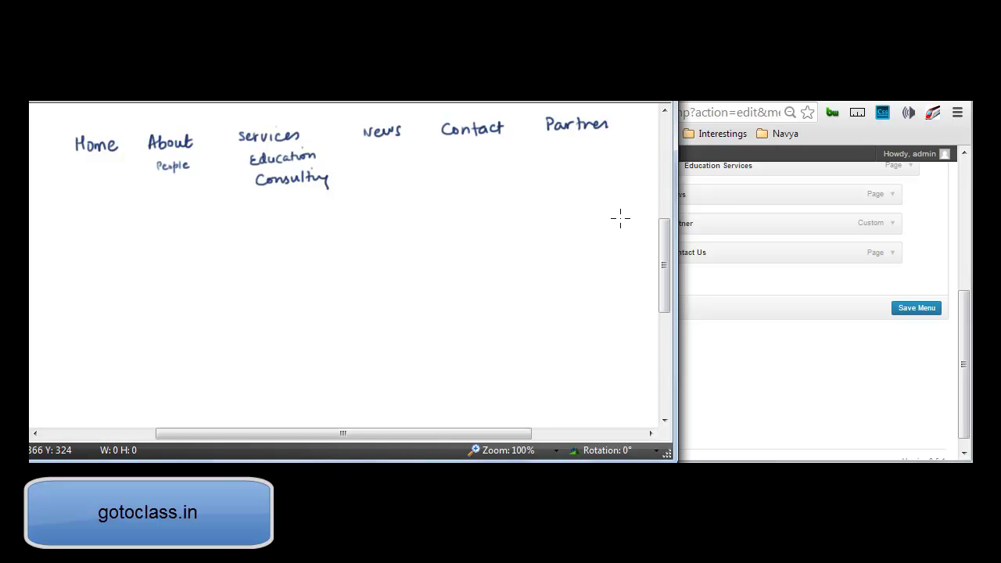
- Switch to the browser, examine the live site's navigation and its submenus, and return to the handwritten menu plan for comparison
left_click(778, 94)
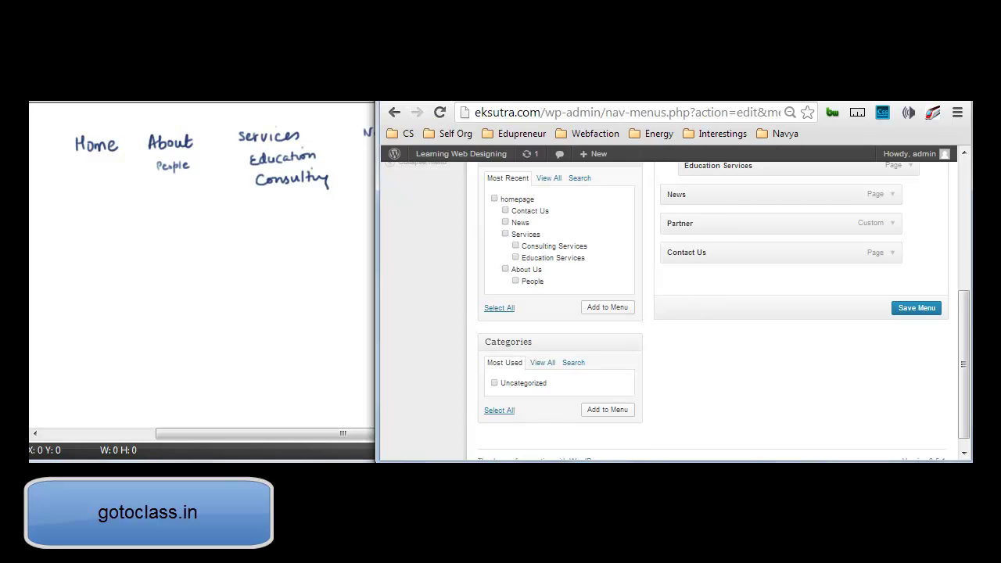
left_click(625, 97)
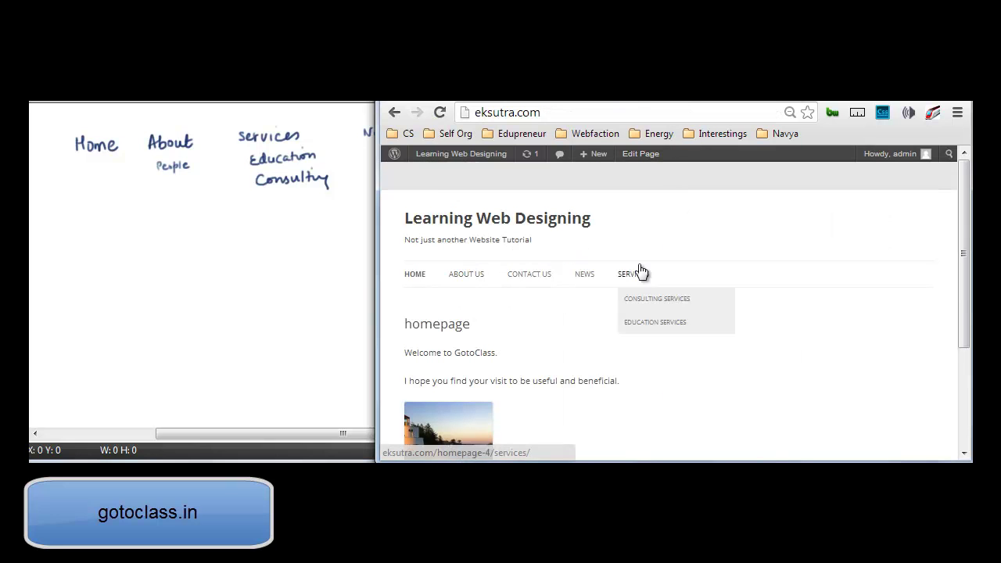
mouse_move(460, 283)
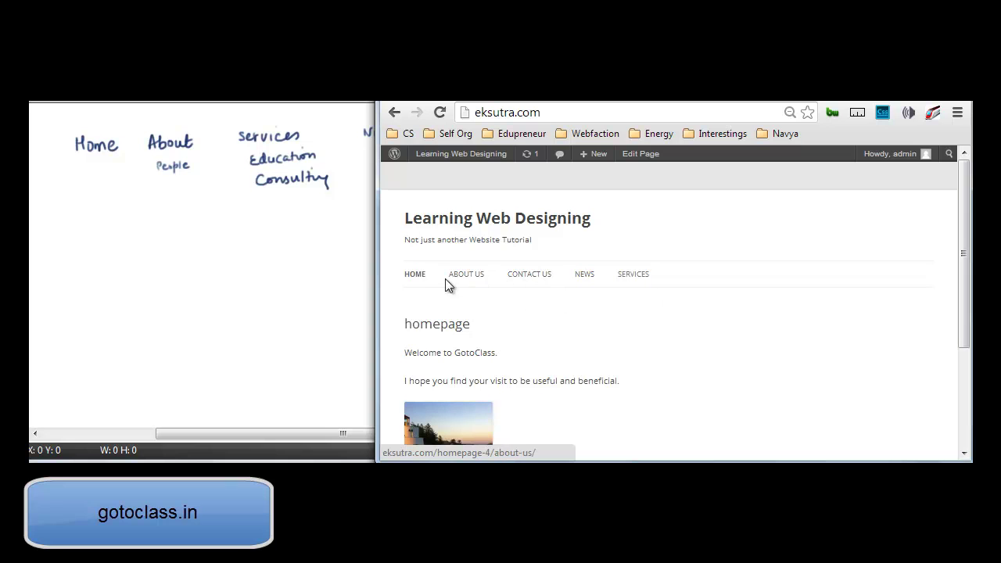
key("alt+Tab")
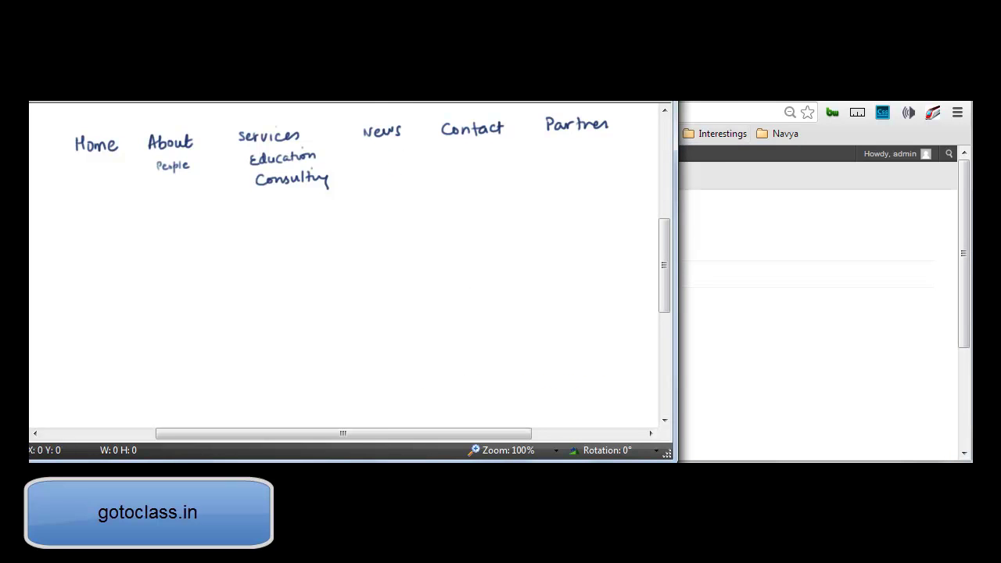
- Switch back to the browser's WordPress menu editor and save the reordered myMenu menu
key("alt+Tab")
key("alt+Left")
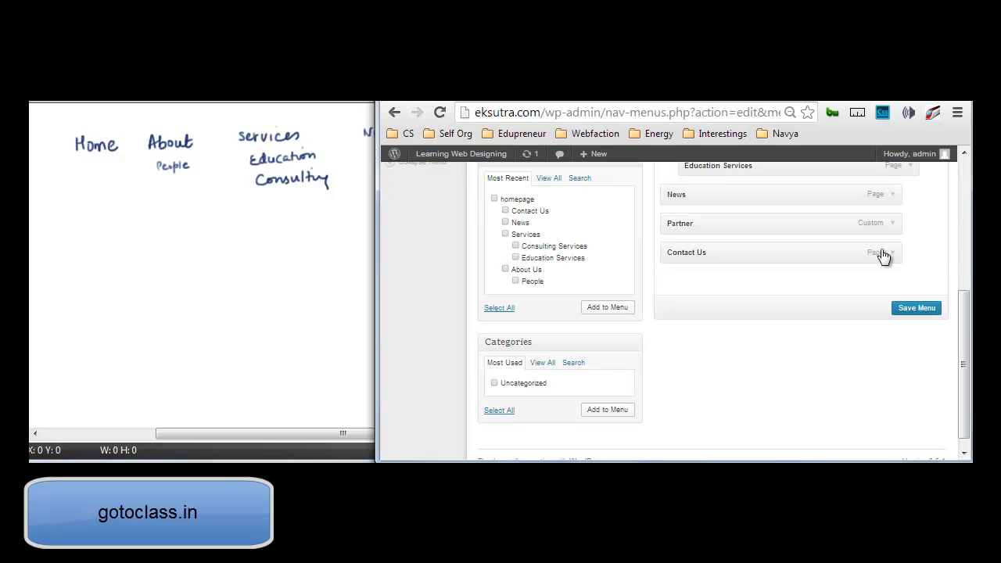
left_click_drag(969, 313, 967, 275)
left_click(911, 396)
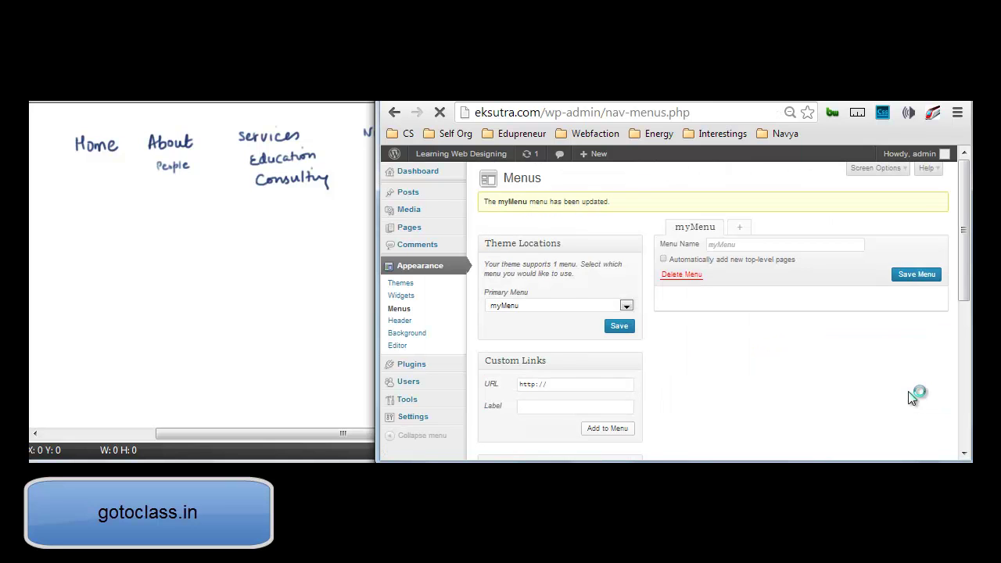
- Reload the live site's home page and examine the submenus under About Us and Services
left_click(643, 100)
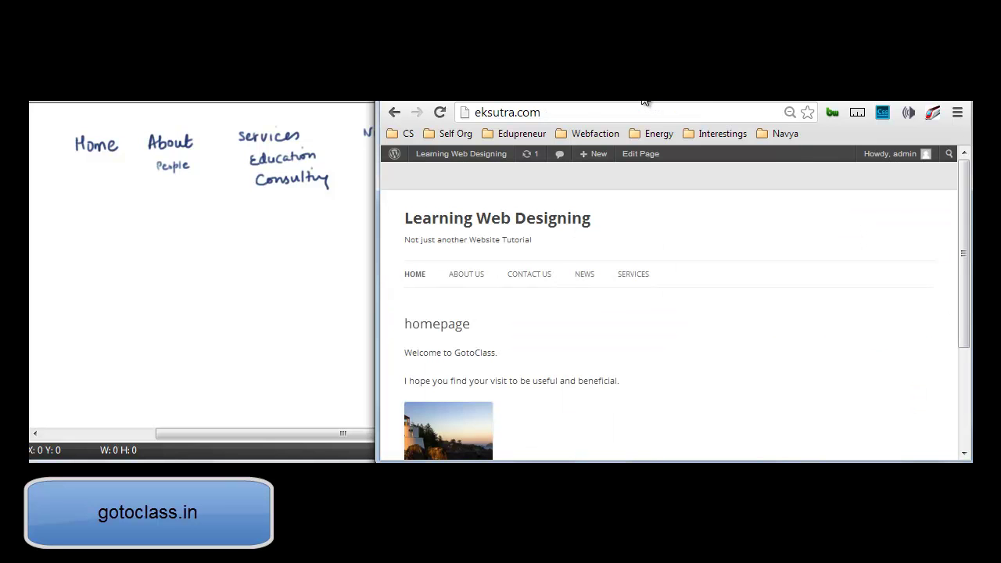
left_click(439, 114)
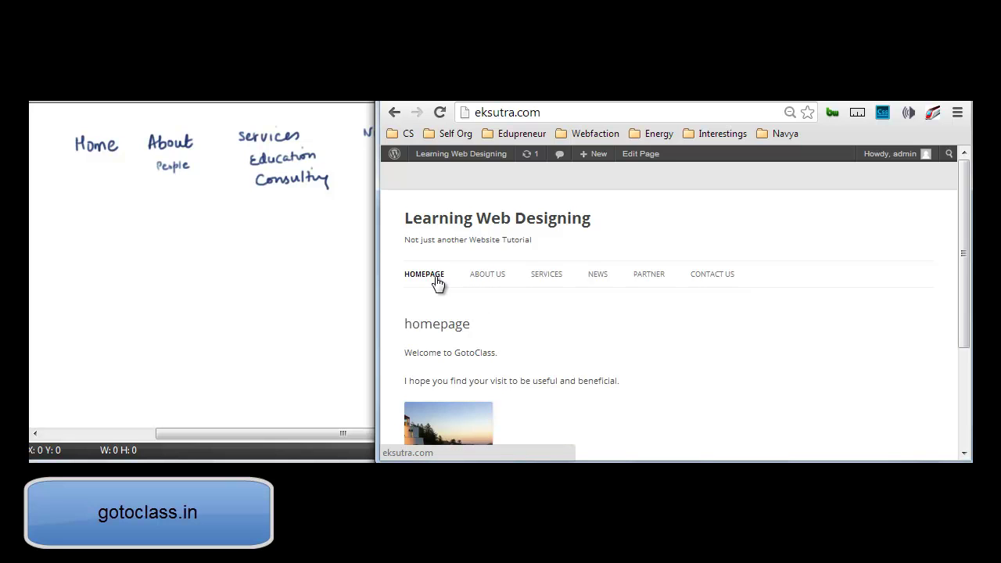
mouse_move(504, 279)
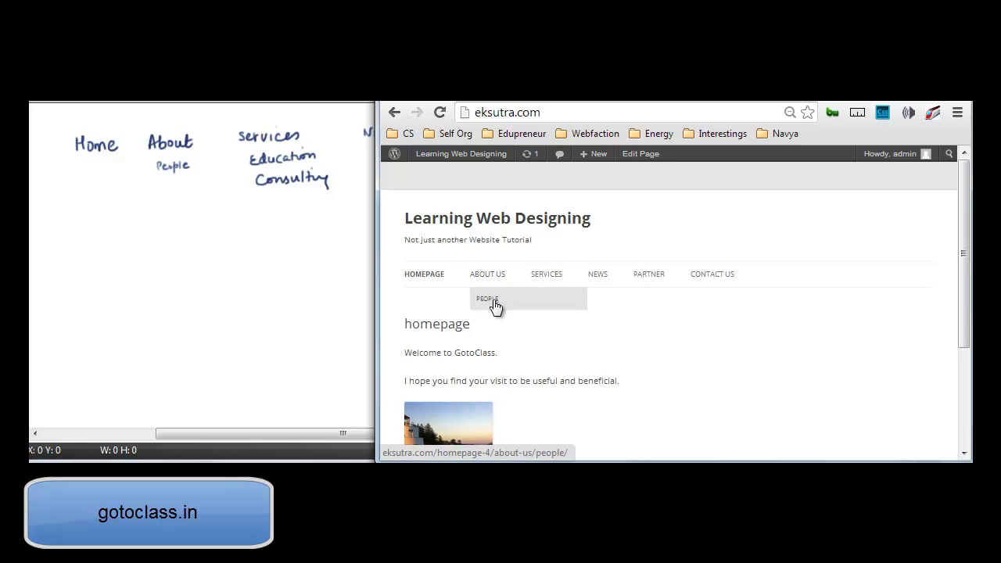
mouse_move(559, 278)
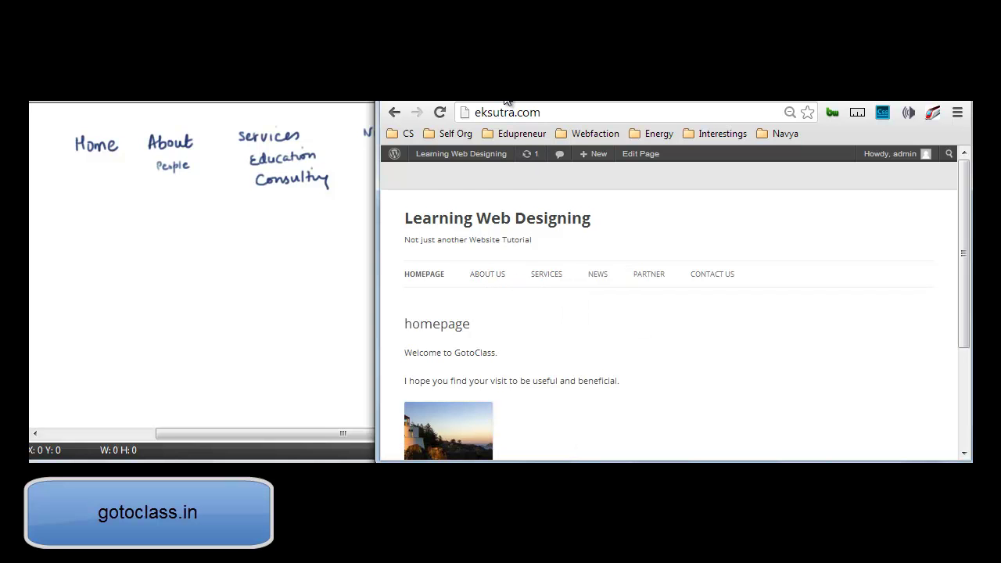
- Return to the menu editor, review the menu structure with the available pages and categories, and save myMenu again
key("alt+Left")
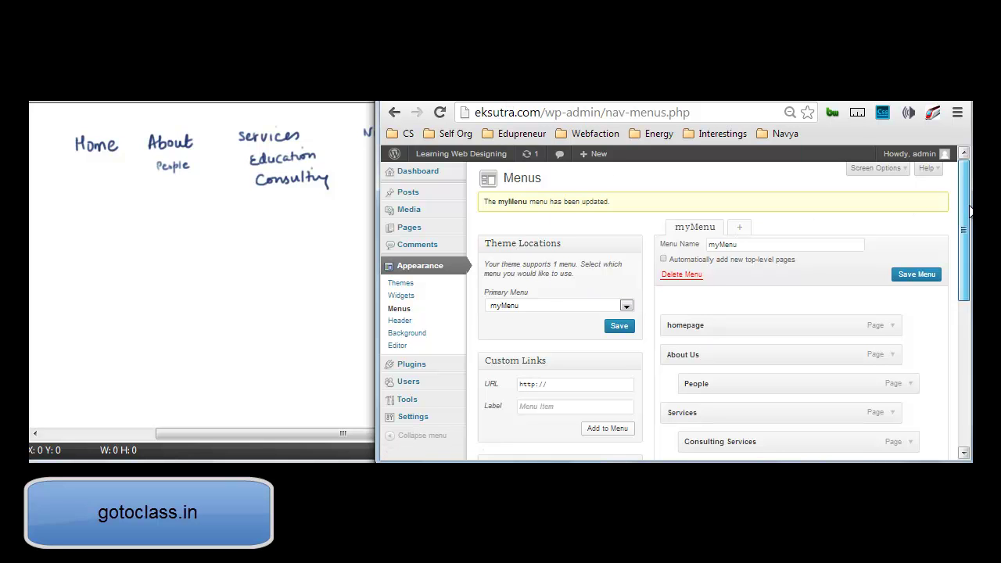
scroll(970, 209, "down", 3)
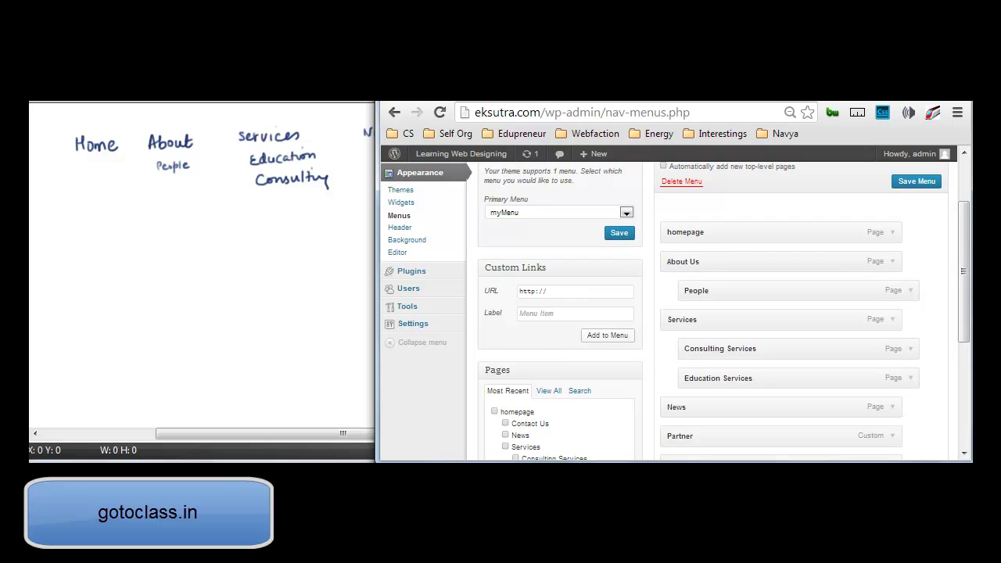
scroll(964, 234, "down", 3)
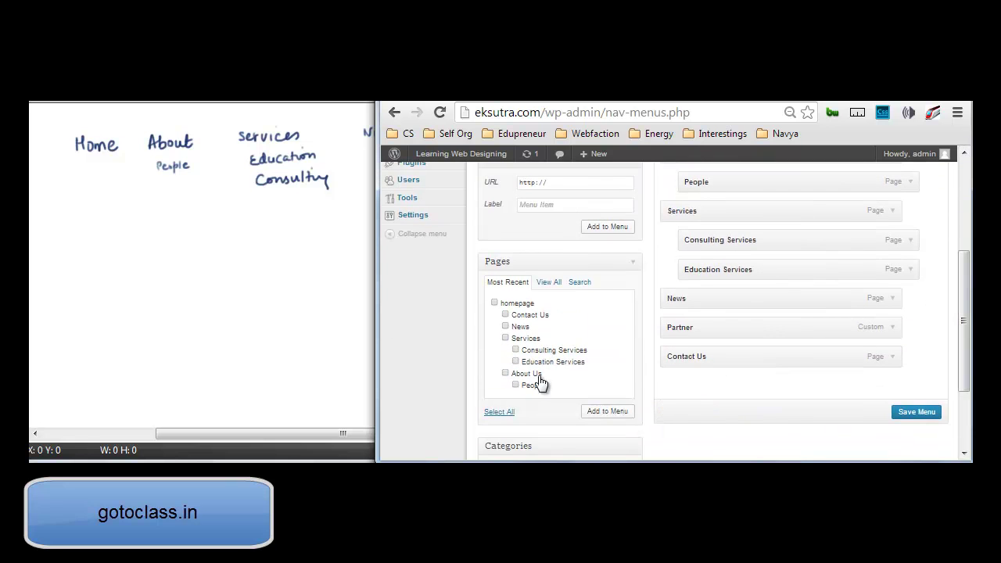
scroll(963, 298, "down", 3)
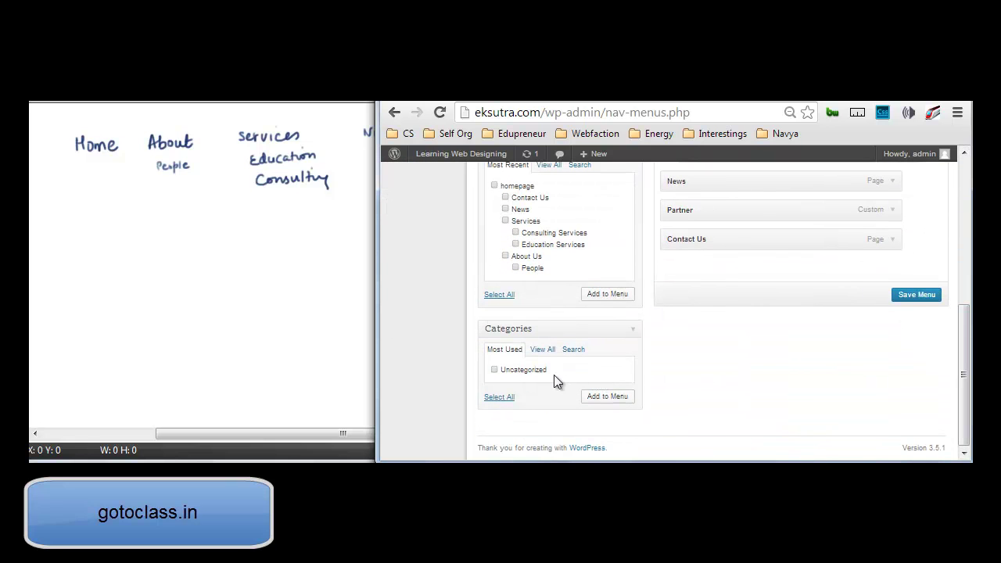
left_click(917, 294)
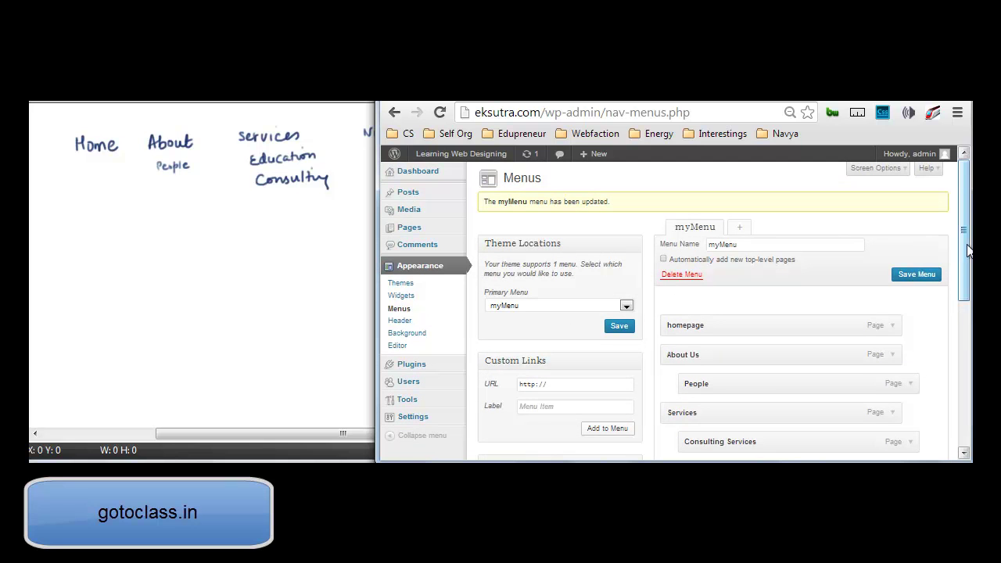
scroll(787, 266, "down", 1)
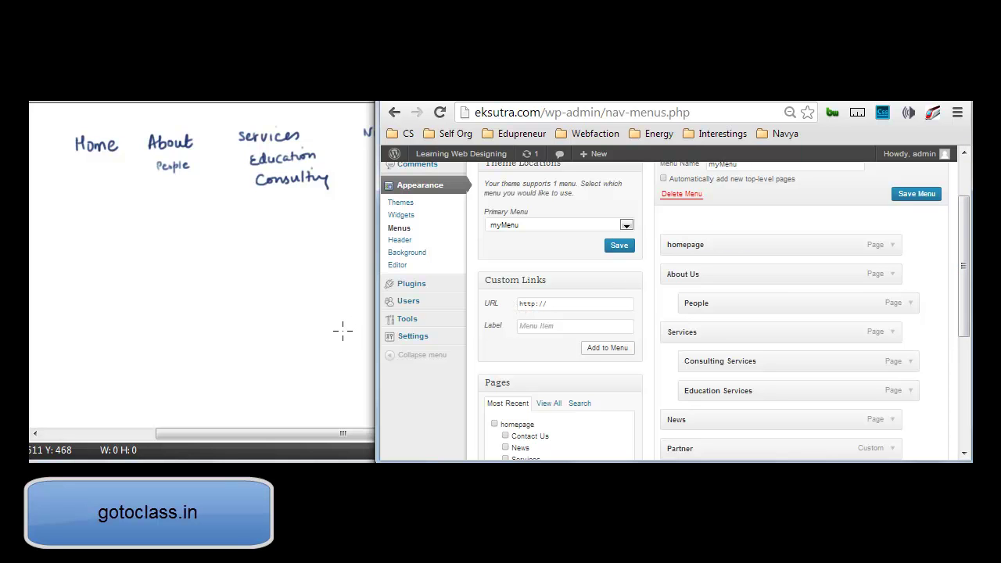
- In the drawing app, sketch a four-branch tree labelled home and draw a line beneath the handwritten menu plan and up beside Partner
left_click(207, 228)
mouse_move(205, 233)
left_mouse_down()
mouse_move(244, 238)
mouse_move(221, 267)
left_mouse_up()
left_click_drag(139, 277, 293, 276)
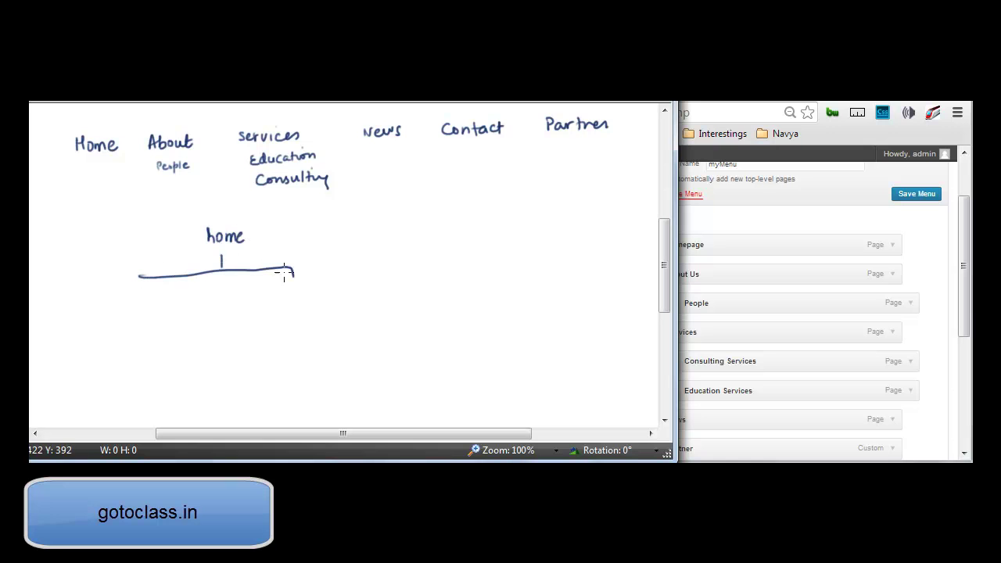
mouse_move(143, 279)
left_mouse_down()
mouse_move(144, 295)
mouse_move(228, 285)
left_mouse_up()
left_click(704, 139)
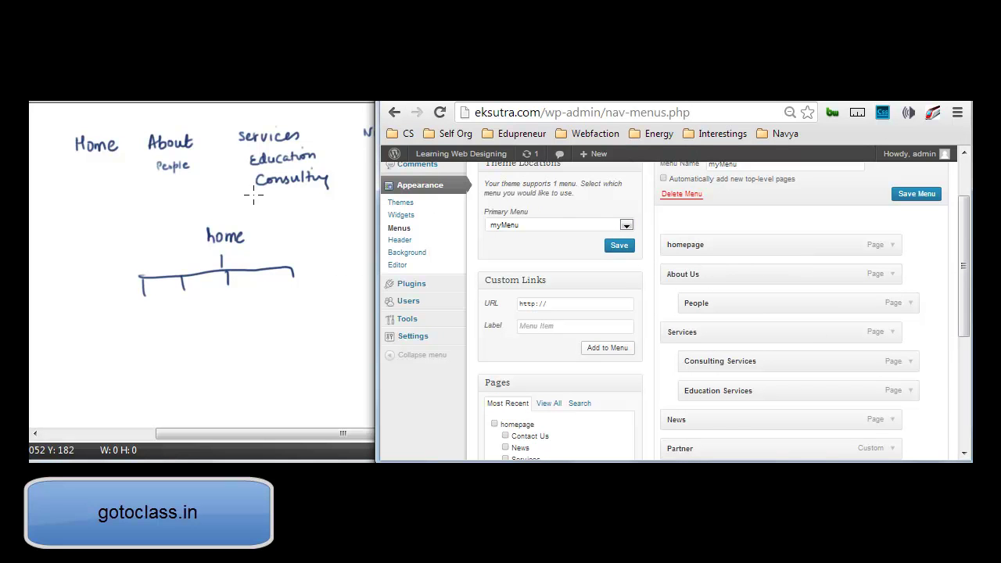
left_click(97, 202)
mouse_move(86, 195)
left_mouse_down()
mouse_move(615, 196)
mouse_move(631, 119)
left_mouse_up()
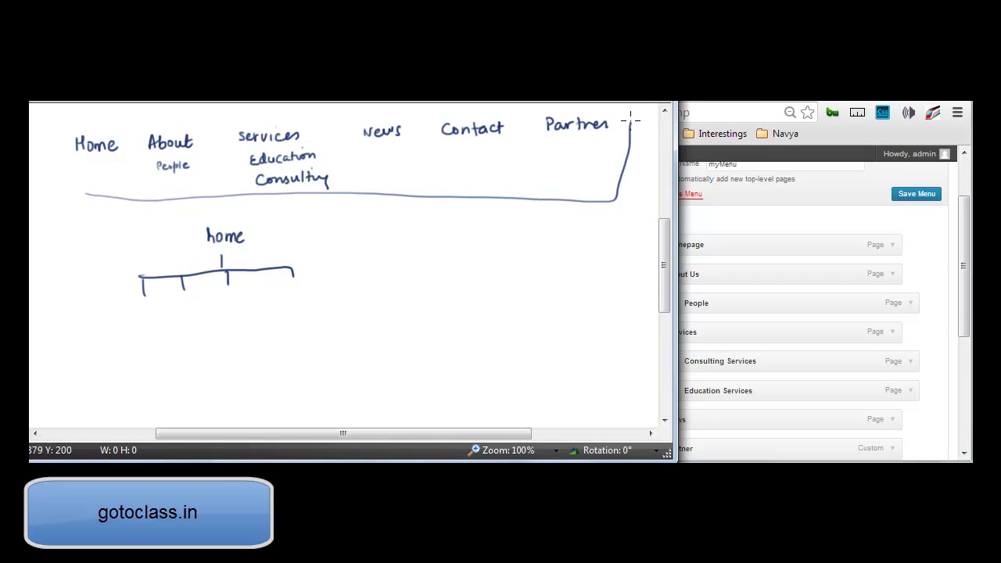
- Switch to the browser, review the myMenu structure in the menu editor, and return to the live site's home page
left_click(714, 131)
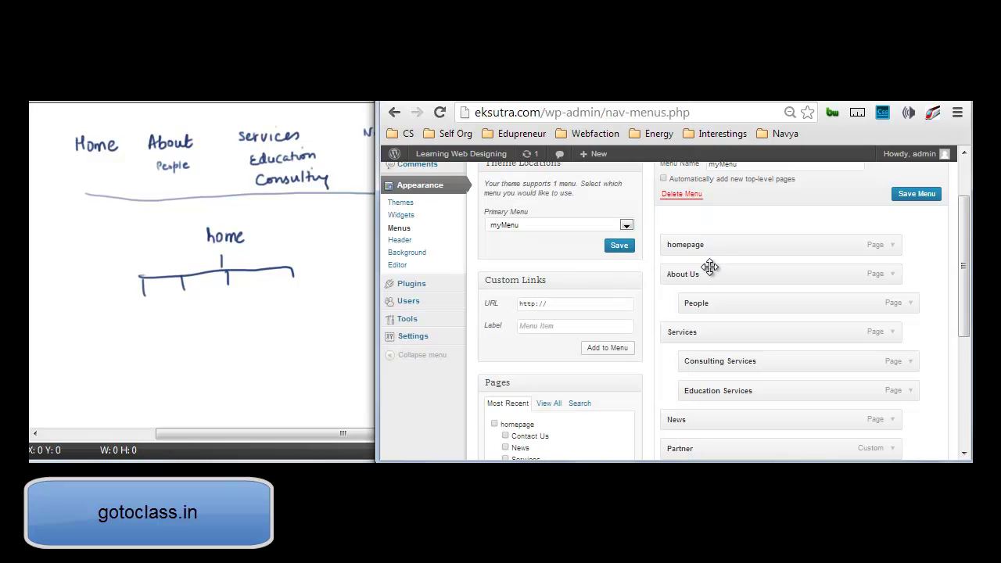
left_click_drag(964, 265, 971, 233)
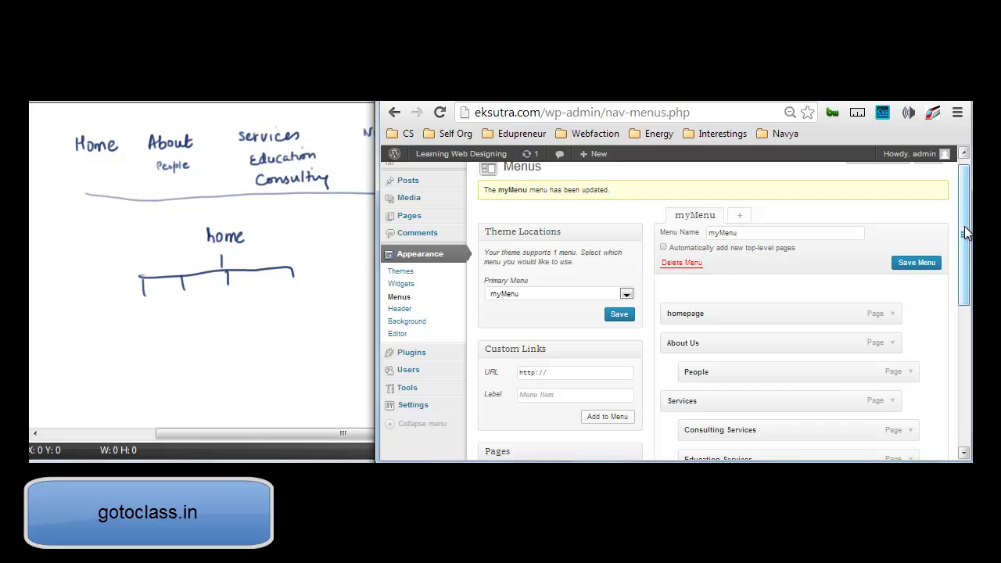
left_click(602, 92)
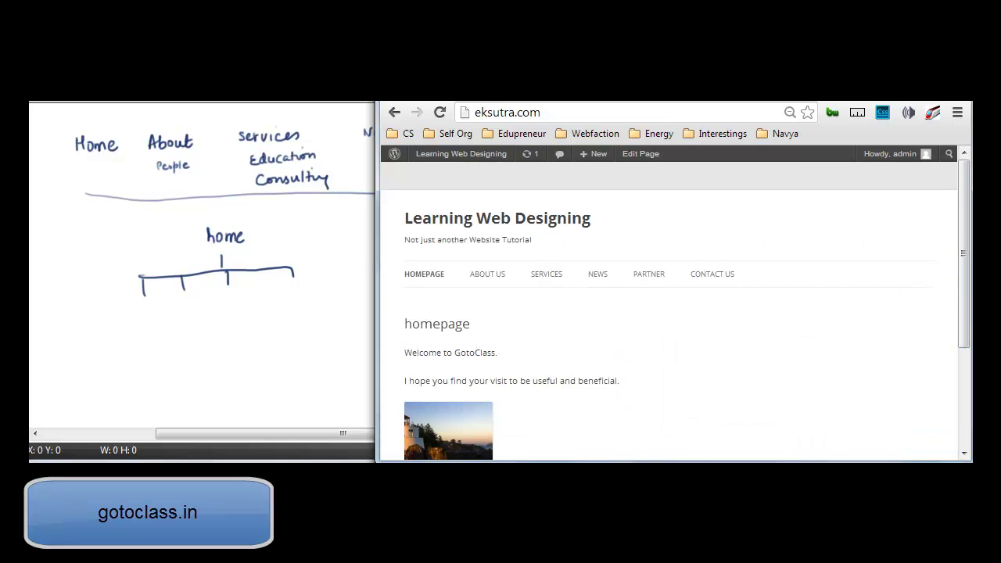